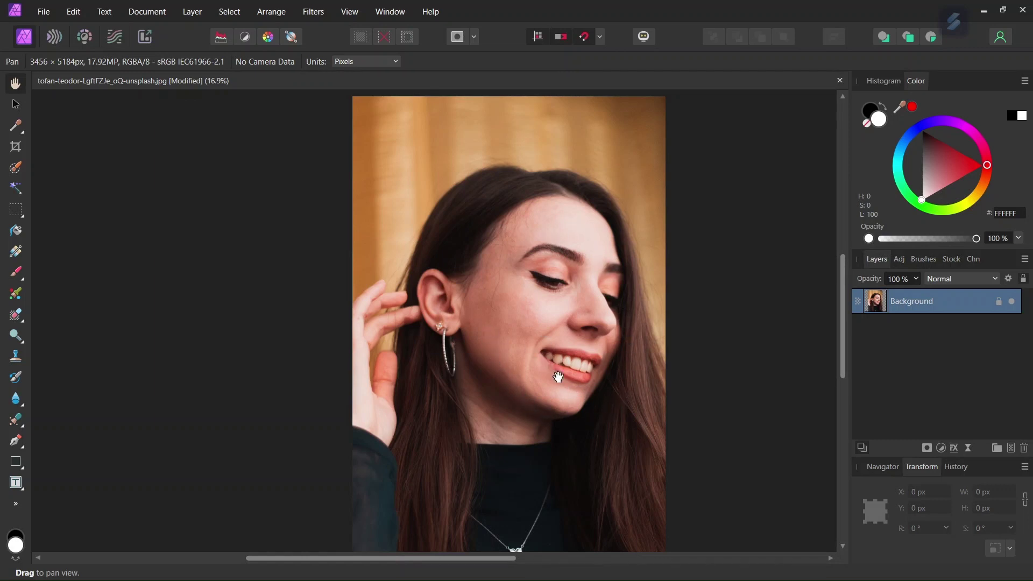
{"action": "scroll", "coordinate": [565, 376], "scroll_direction": "up", "scroll_amount": 1}
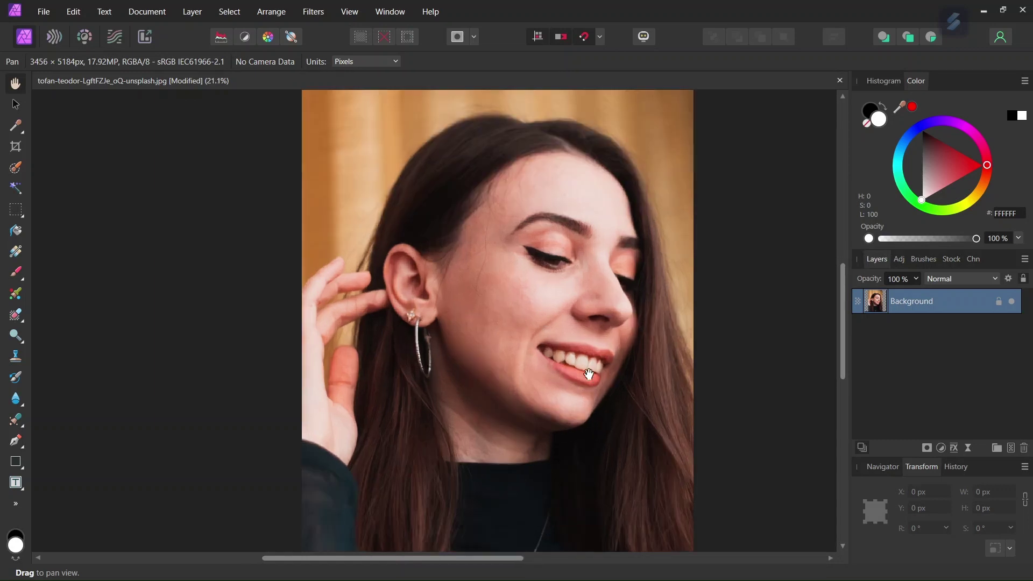
Step: Duplicate the Background layer and add a default HSL Shift adjustment
{"action": "right_click", "coordinate": [915, 305]}
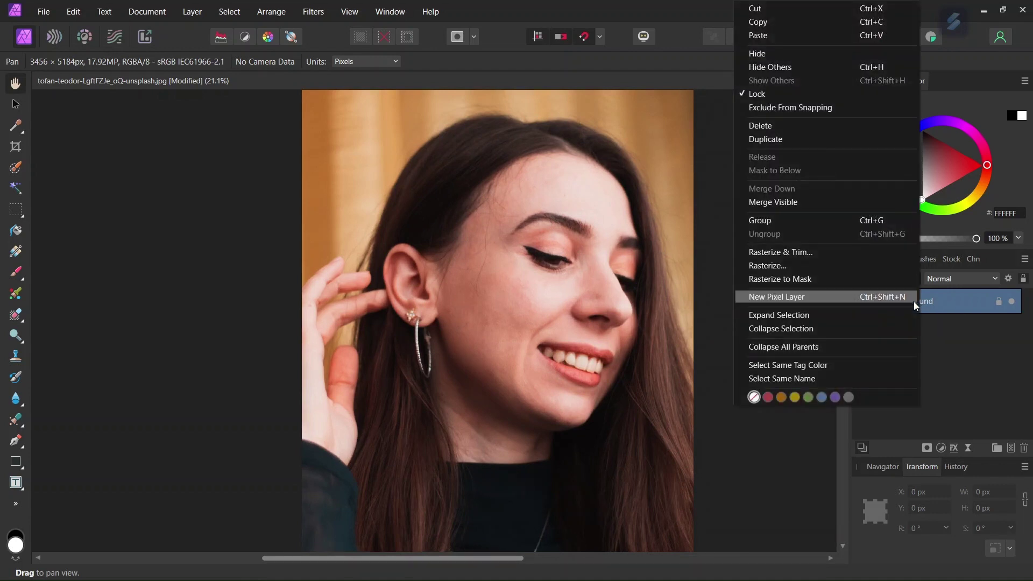
{"action": "left_click", "coordinate": [833, 138]}
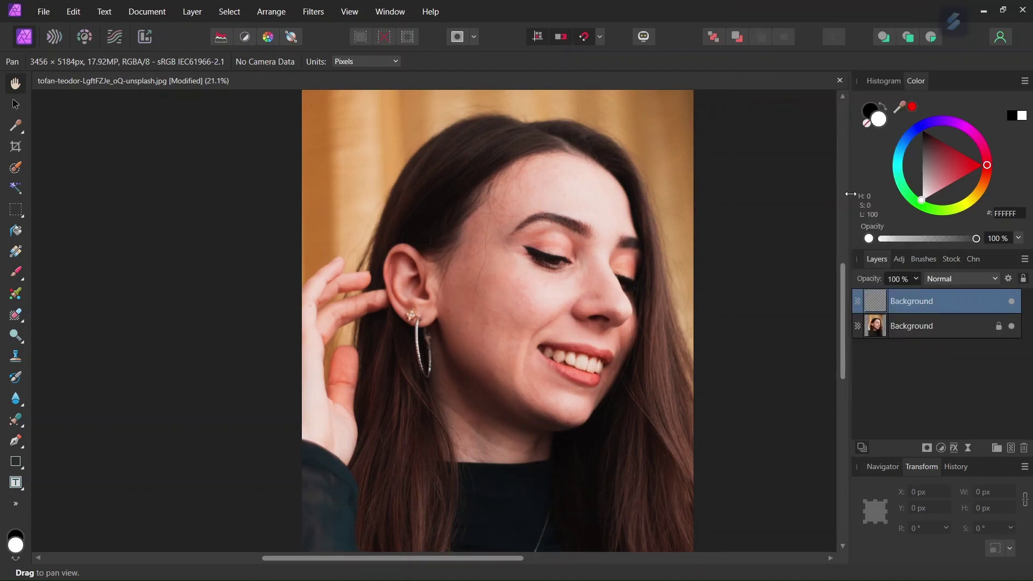
{"action": "left_click", "coordinate": [942, 449]}
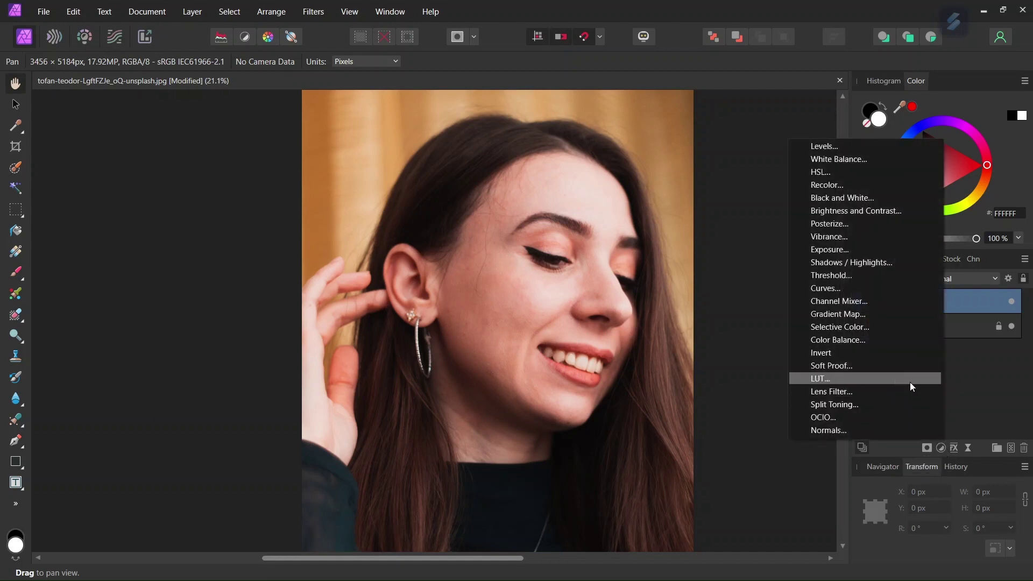
{"action": "left_click", "coordinate": [862, 171]}
{"action": "left_click", "coordinate": [911, 206]}
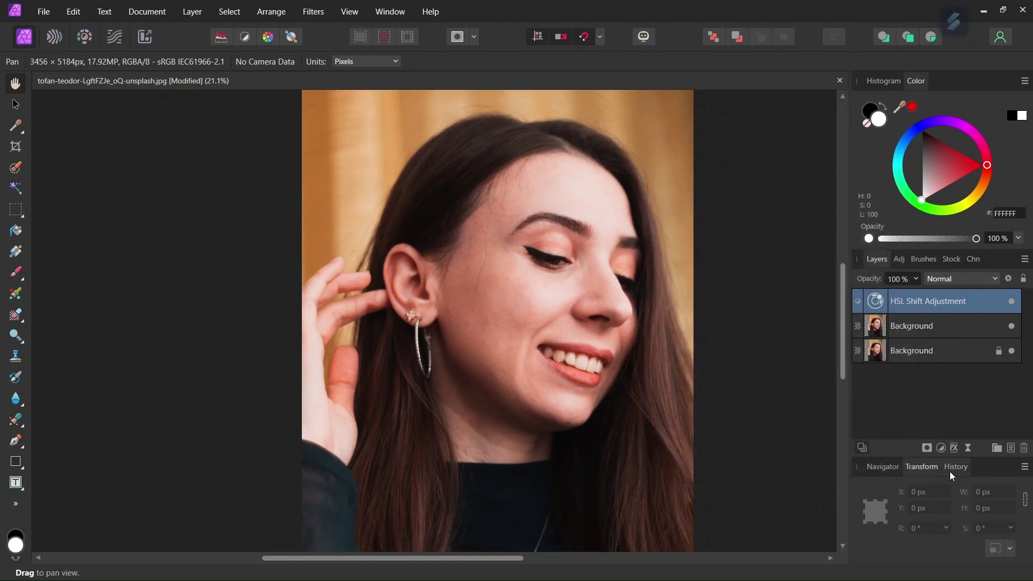
Step: Add a Brightness / Contrast adjustment and nest both adjustments inside the top Background copy
{"action": "left_click", "coordinate": [941, 448]}
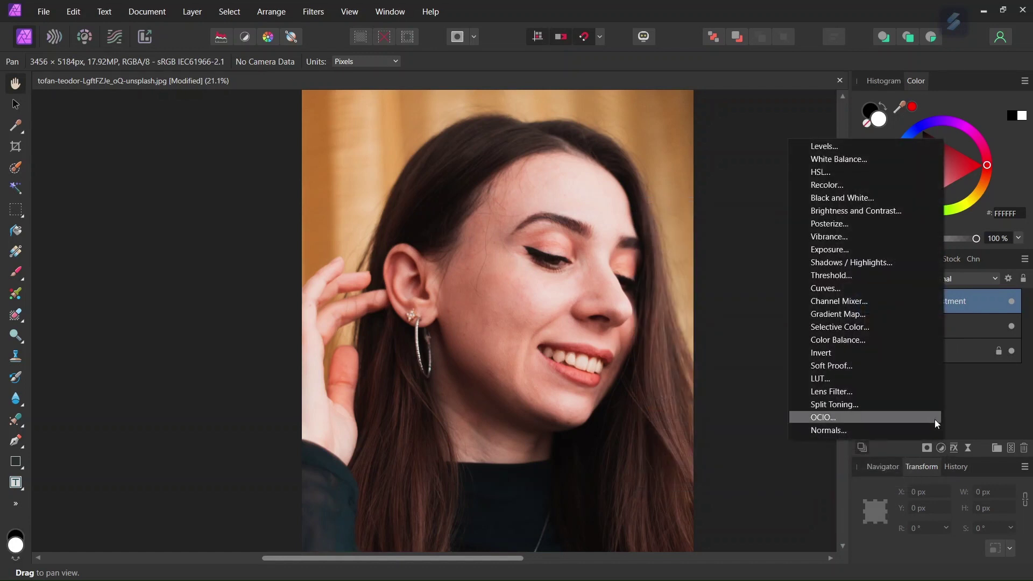
{"action": "left_click", "coordinate": [884, 213]}
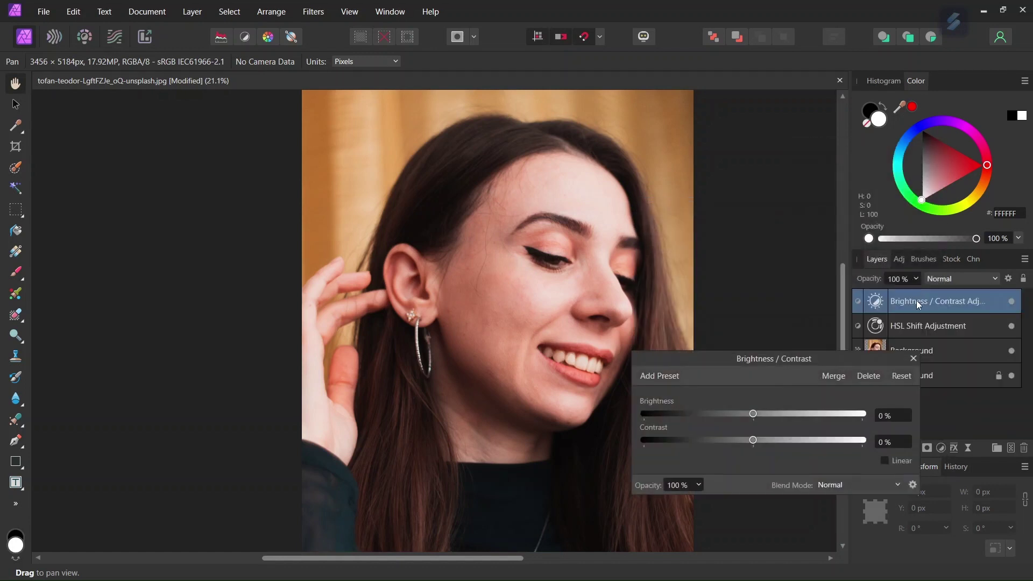
{"action": "left_click", "coordinate": [914, 360]}
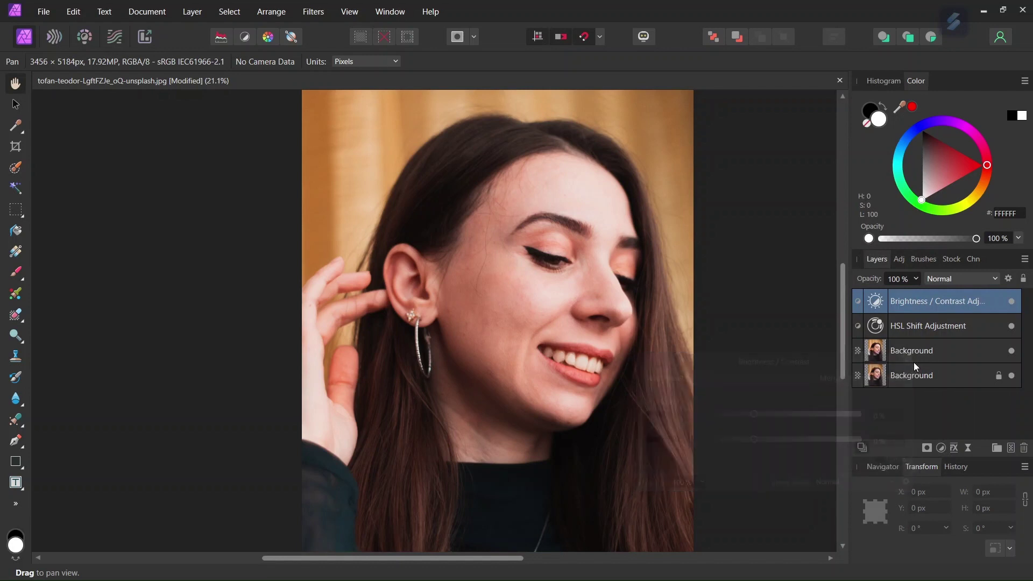
{"action": "left_click", "coordinate": [913, 329], "text": "shift"}
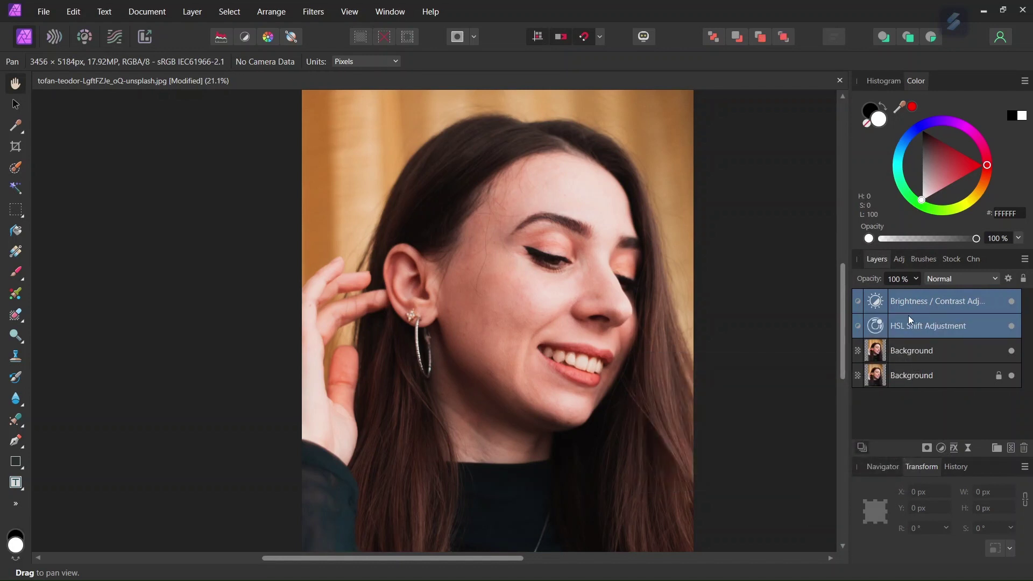
{"action": "left_click_drag", "start_coordinate": [907, 299], "coordinate": [900, 351]}
{"action": "left_click", "coordinate": [857, 308]}
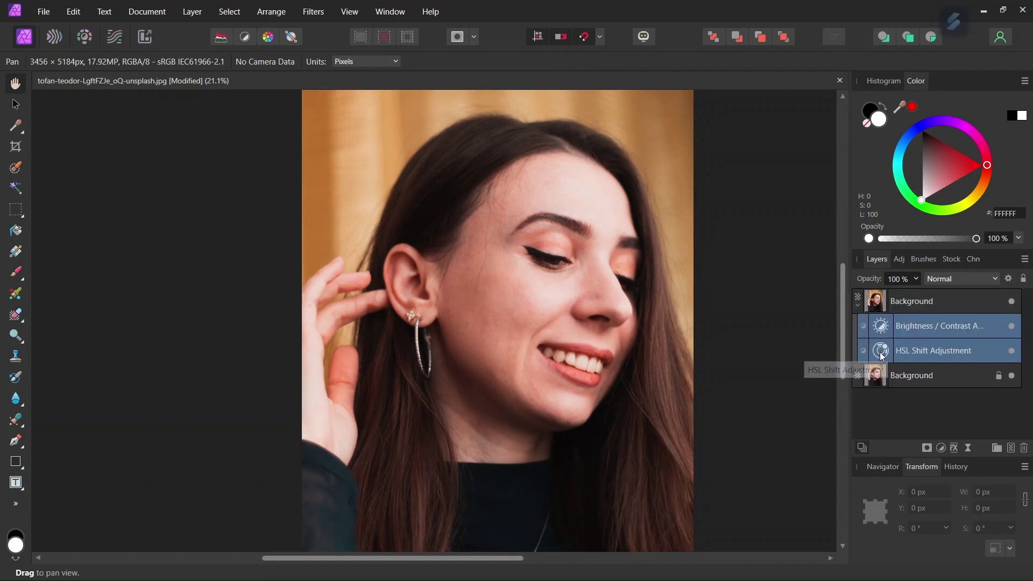
Step: Try desaturating the yellows, then set the HSL Shift master Saturation Shift to -30%
{"action": "double_click", "coordinate": [881, 352]}
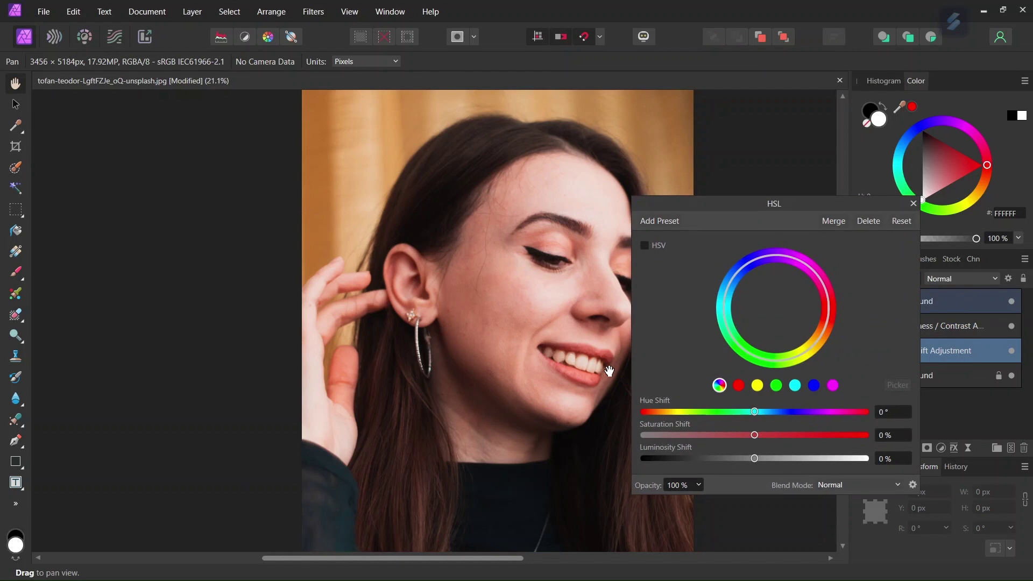
{"action": "scroll", "coordinate": [609, 369], "scroll_direction": "up", "scroll_amount": 2, "text": "ctrl"}
{"action": "scroll", "coordinate": [607, 370], "scroll_direction": "up", "scroll_amount": 2, "text": "ctrl"}
{"action": "scroll", "coordinate": [607, 370], "scroll_direction": "up", "scroll_amount": 1}
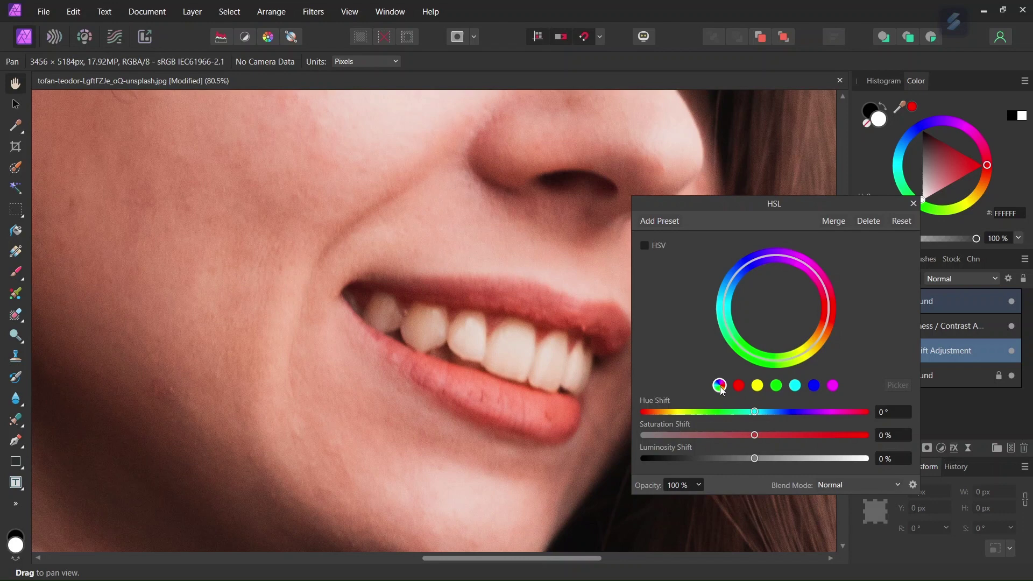
{"action": "left_click", "coordinate": [758, 387]}
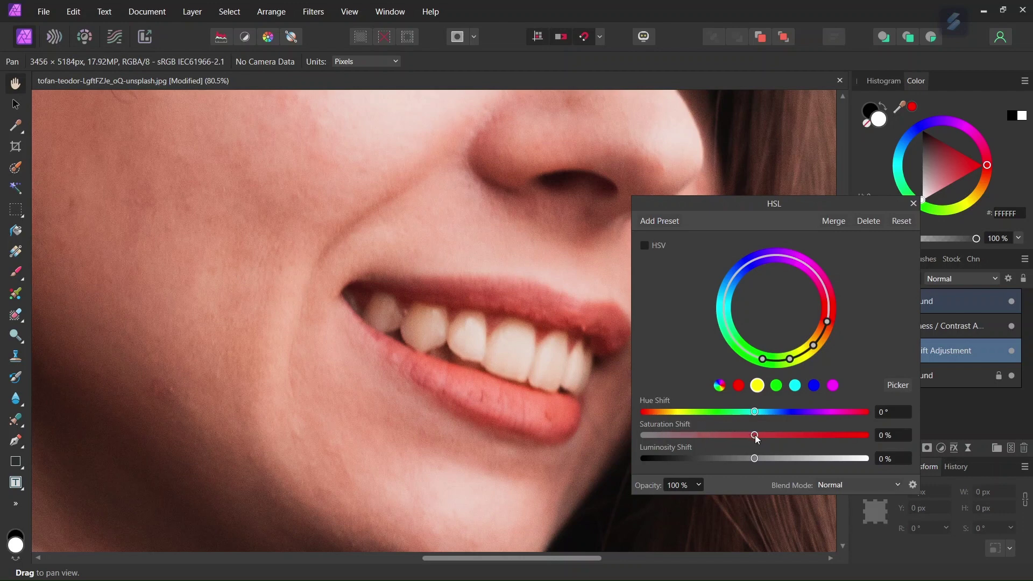
{"action": "left_click_drag", "start_coordinate": [755, 436], "coordinate": [630, 437]}
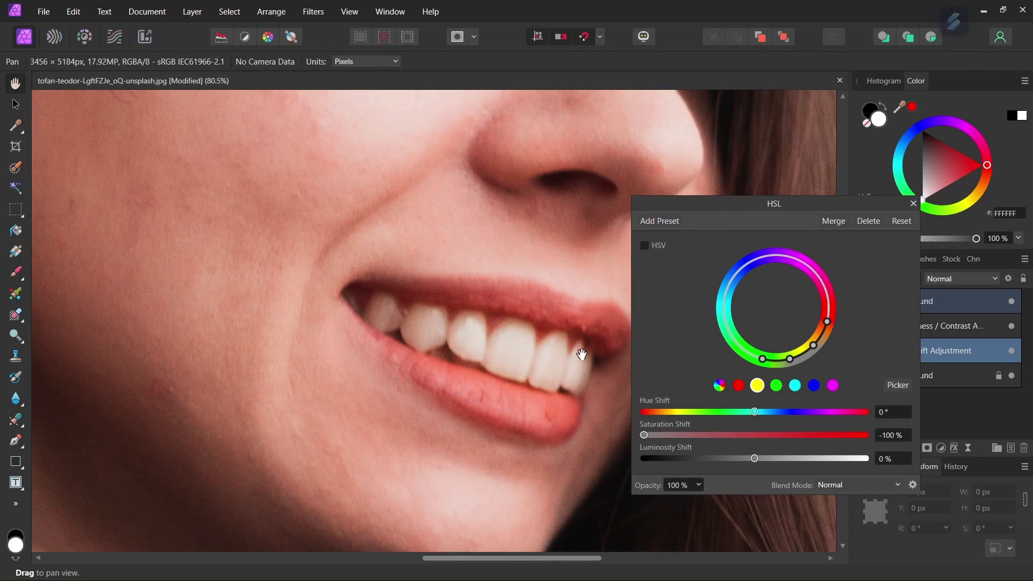
{"action": "left_click", "coordinate": [719, 387]}
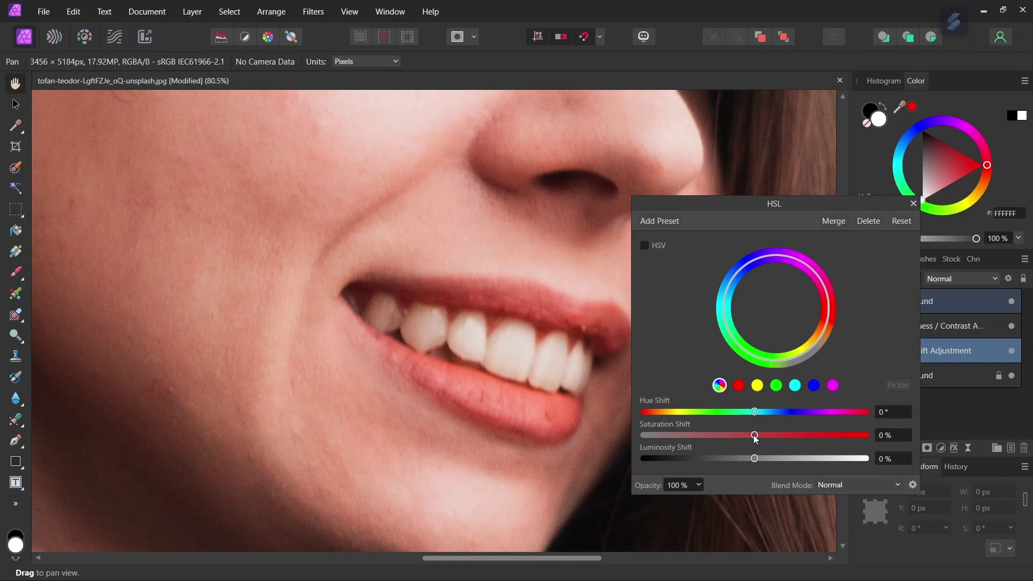
{"action": "left_click_drag", "start_coordinate": [754, 437], "coordinate": [746, 438]}
{"action": "left_click_drag", "start_coordinate": [728, 436], "coordinate": [722, 438]}
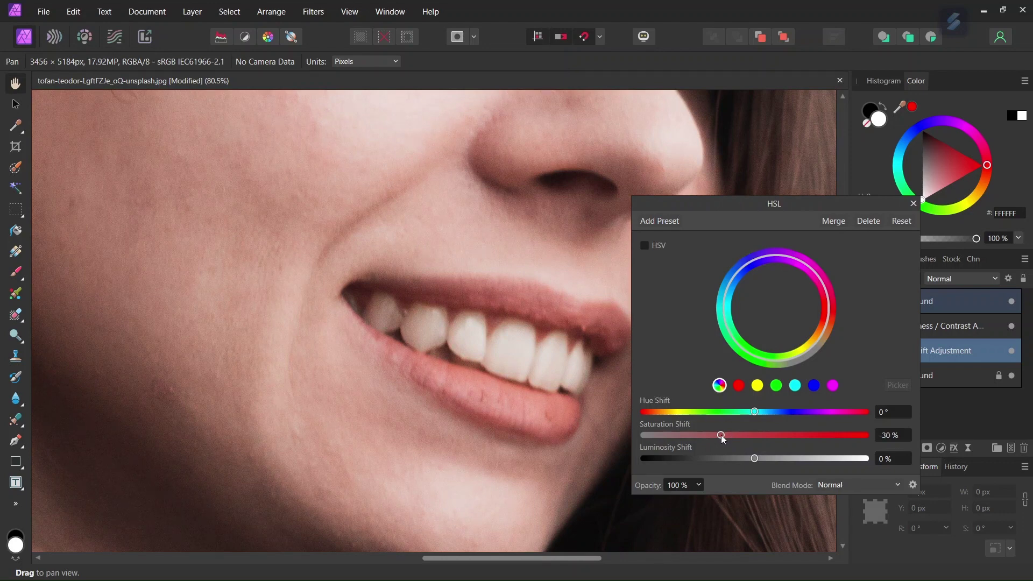
Step: Close HSL, then set Brightness / Contrast to 4% brightness and 6% contrast
{"action": "left_click", "coordinate": [912, 202]}
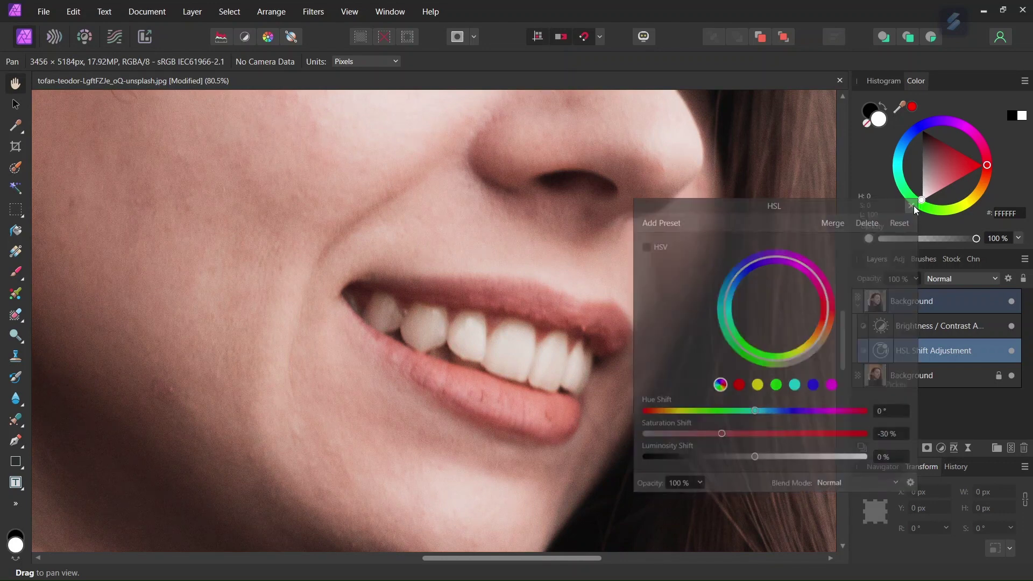
{"action": "double_click", "coordinate": [881, 325]}
{"action": "left_click_drag", "start_coordinate": [782, 358], "coordinate": [759, 164]}
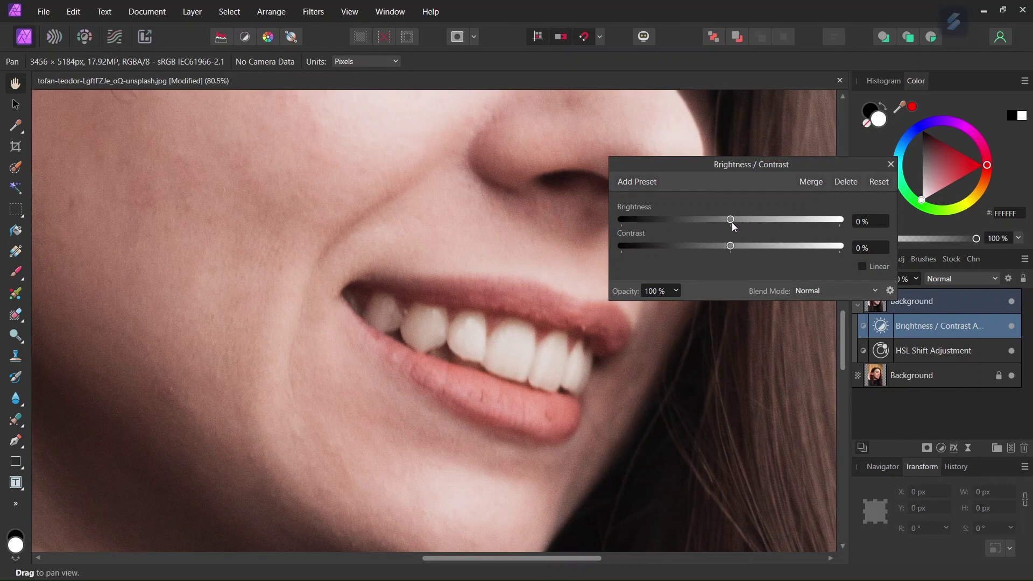
{"action": "left_click_drag", "start_coordinate": [731, 222], "coordinate": [734, 224]}
{"action": "left_click_drag", "start_coordinate": [733, 250], "coordinate": [735, 251]}
{"action": "left_click", "coordinate": [891, 164]}
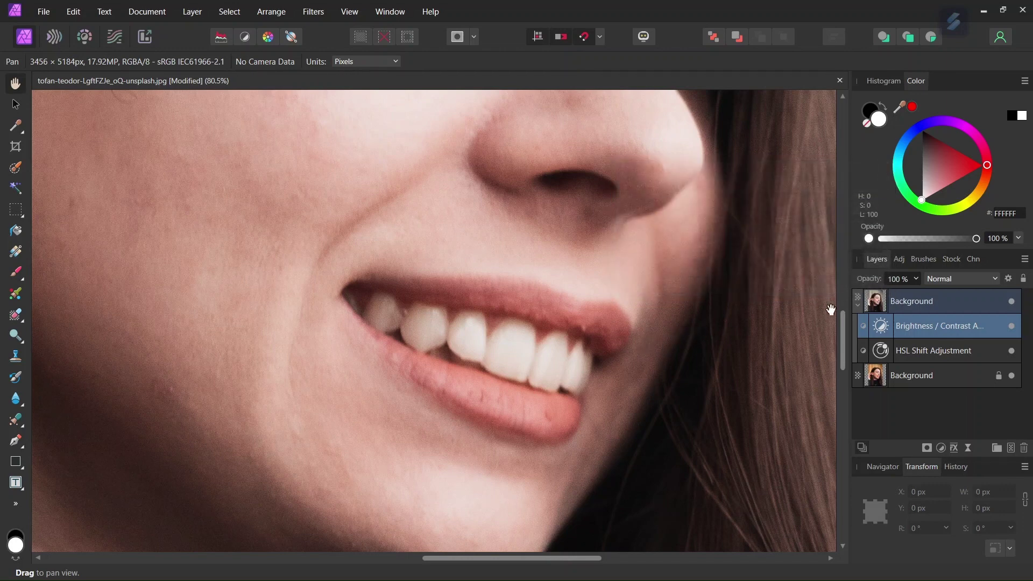
Step: Add an empty mask and nest it in the top Background copy above both adjustments
{"action": "left_click", "coordinate": [858, 306]}
{"action": "scroll", "coordinate": [353, 321], "scroll_direction": "down", "scroll_amount": 1}
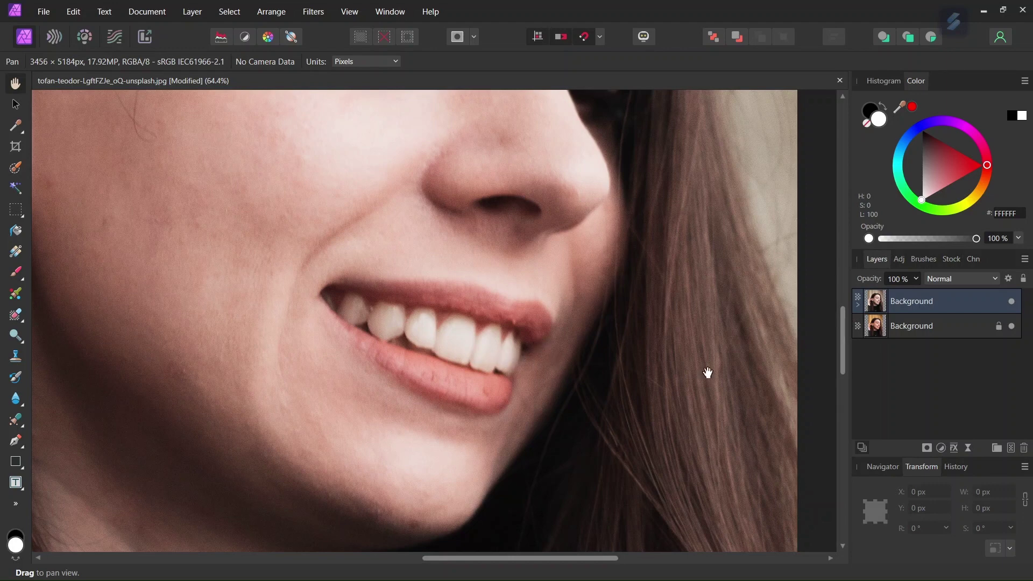
{"action": "left_click", "coordinate": [928, 449]}
{"action": "left_click", "coordinate": [896, 467]}
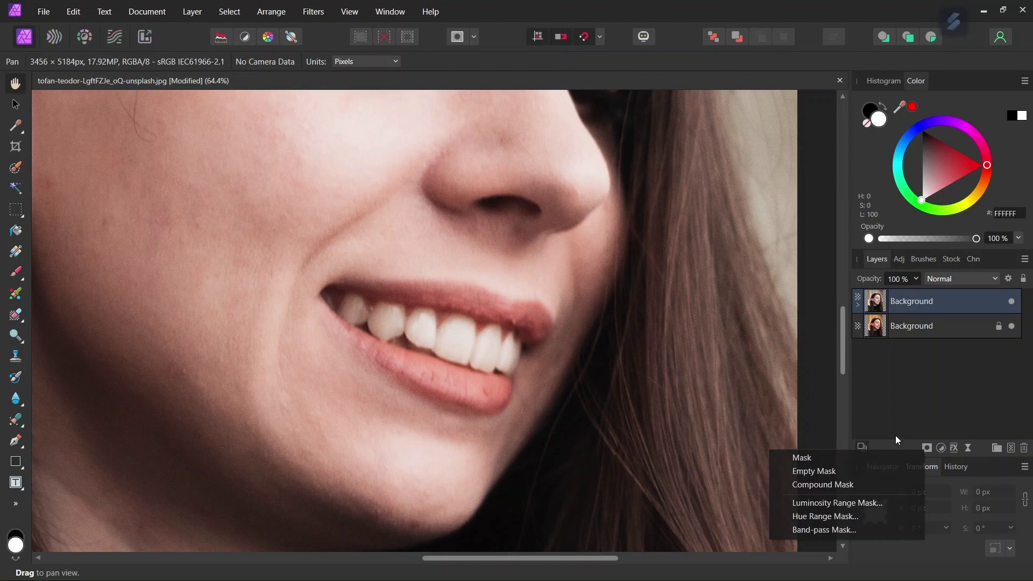
{"action": "left_click", "coordinate": [857, 307]}
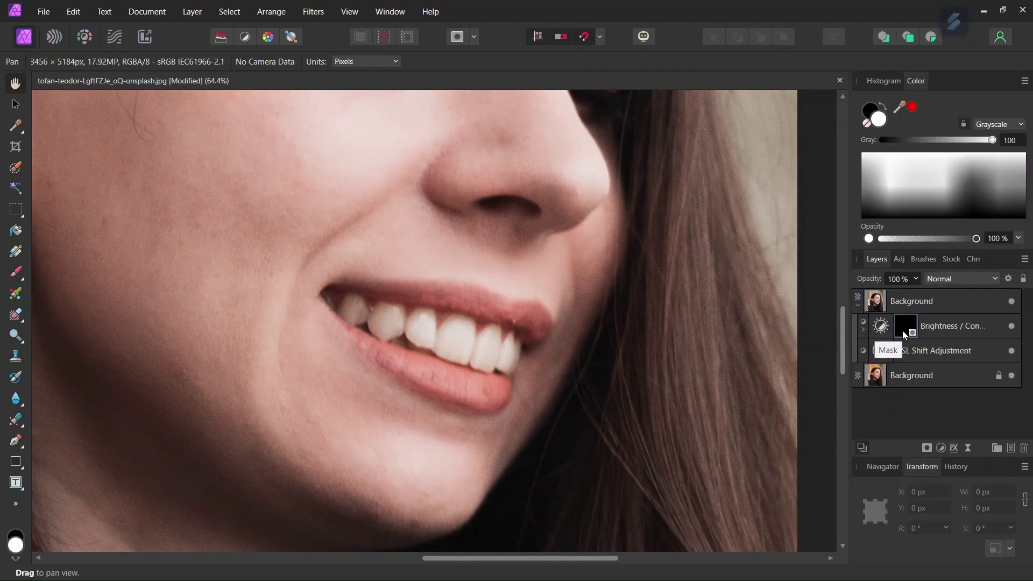
{"action": "left_click_drag", "start_coordinate": [903, 331], "coordinate": [897, 303]}
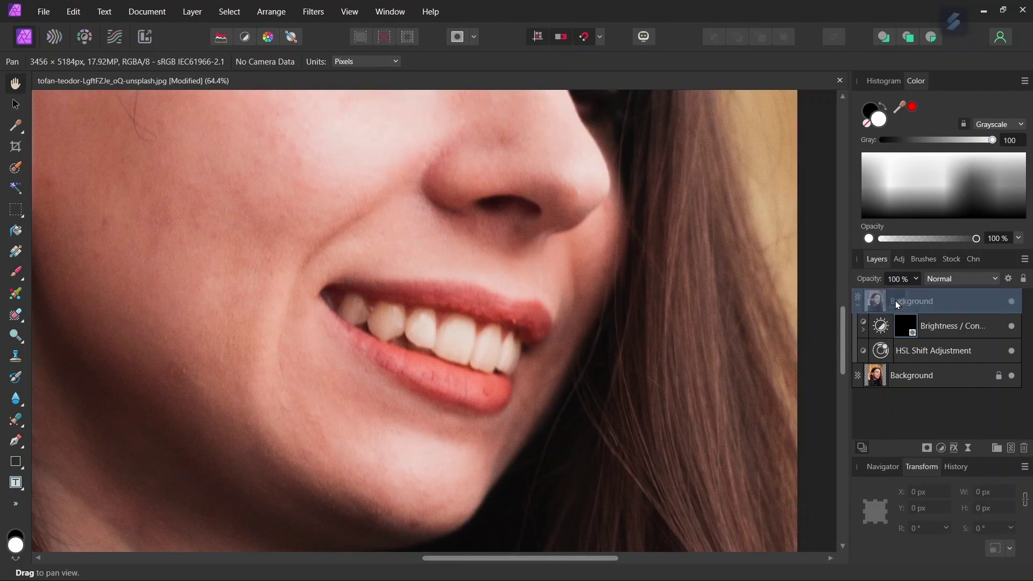
{"action": "left_click_drag", "start_coordinate": [895, 301], "coordinate": [896, 302]}
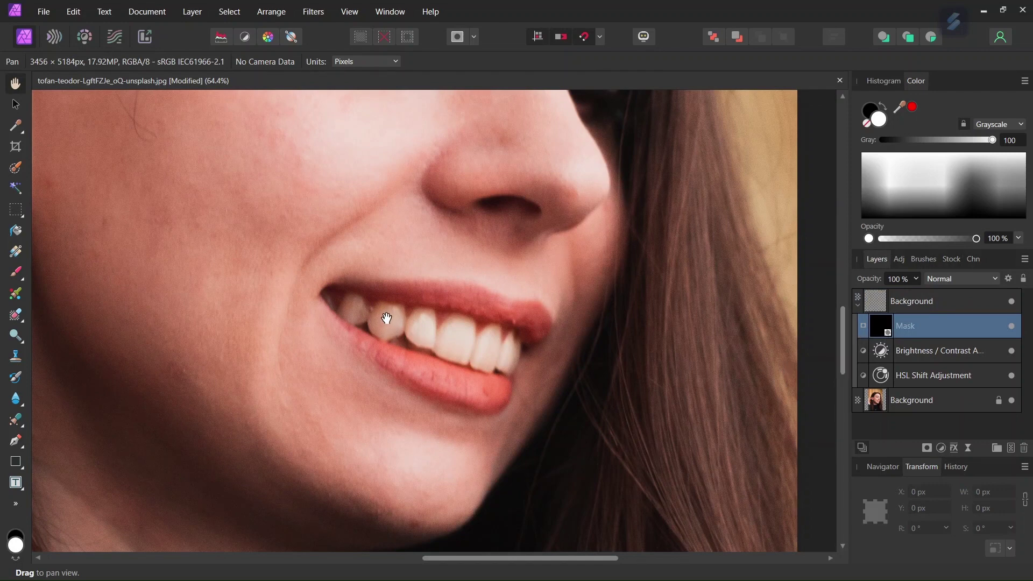
Step: Choose the Paint Brush with white as the colour and 0% hardness
{"action": "left_click", "coordinate": [16, 275]}
{"action": "left_click", "coordinate": [14, 556]}
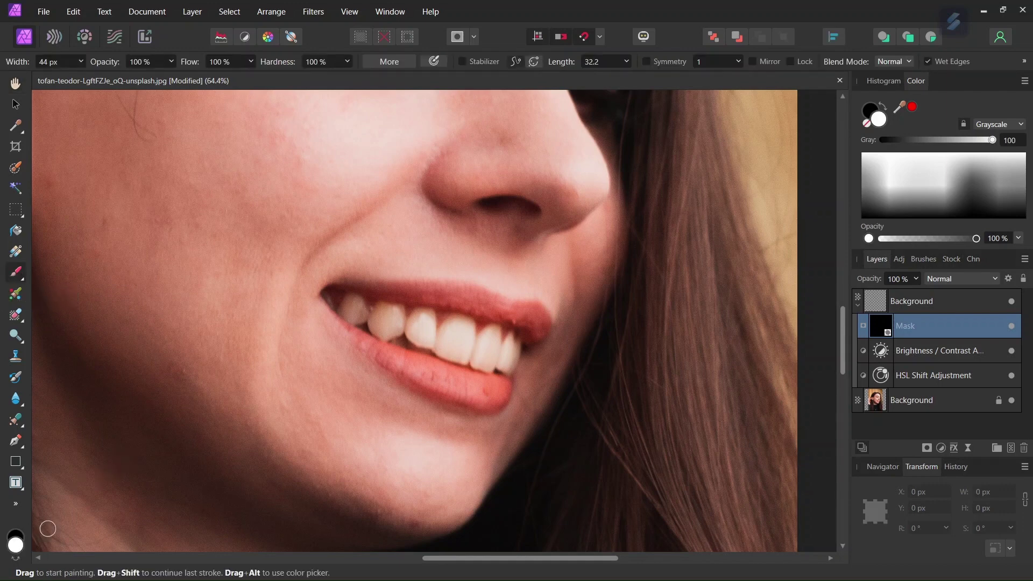
{"action": "left_click", "coordinate": [347, 61]}
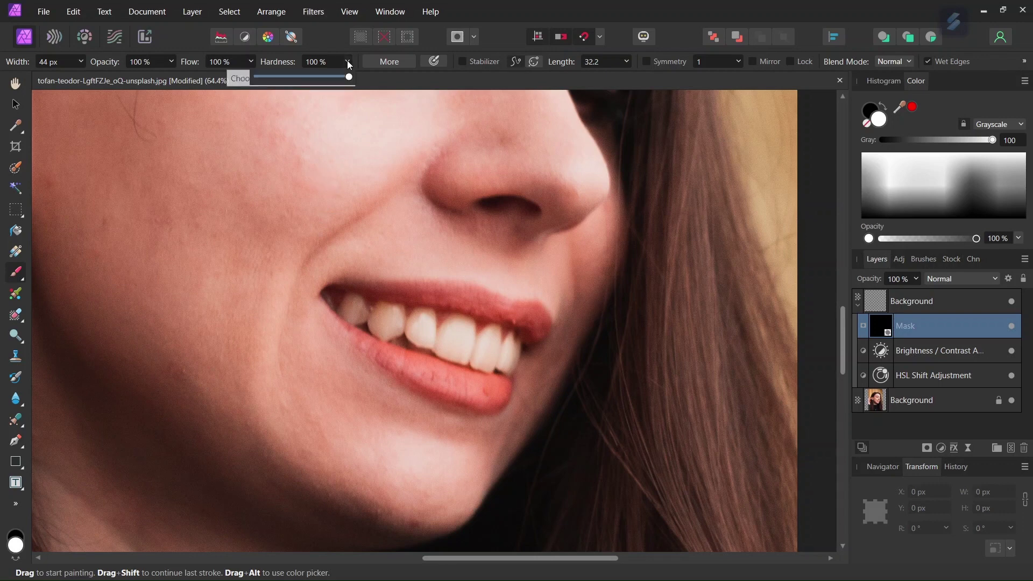
{"action": "left_click_drag", "start_coordinate": [348, 77], "coordinate": [268, 77]}
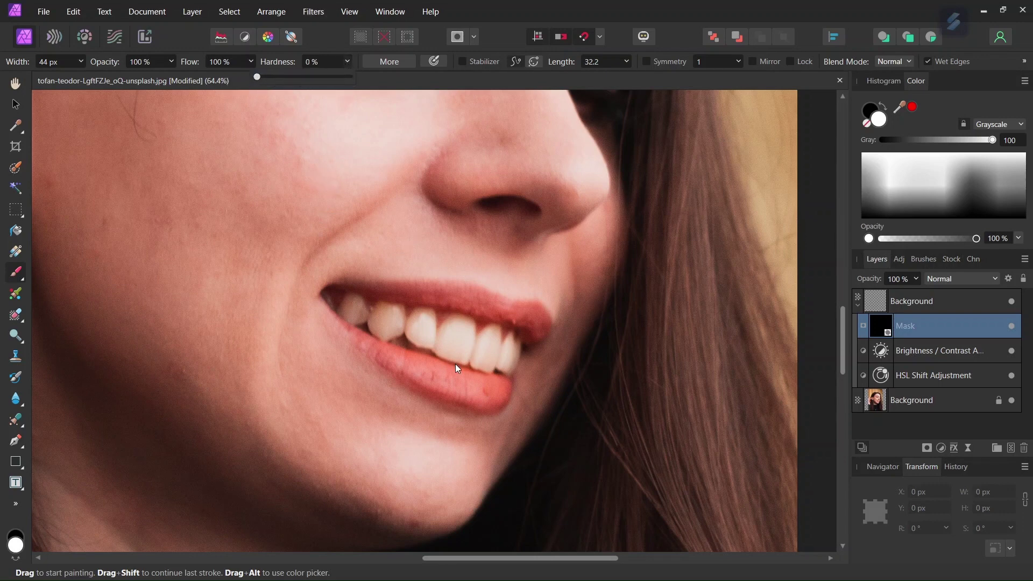
{"action": "scroll", "coordinate": [462, 355], "scroll_direction": "up", "scroll_amount": 3}
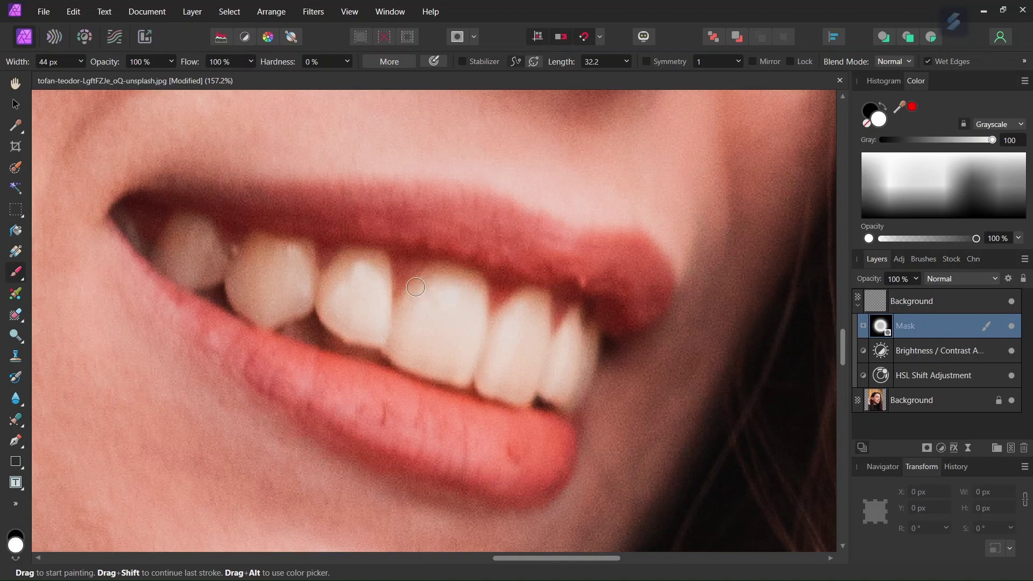
Step: Set the brush width to about 97 px and paint white over the front and left teeth
{"action": "left_click", "coordinate": [80, 60]}
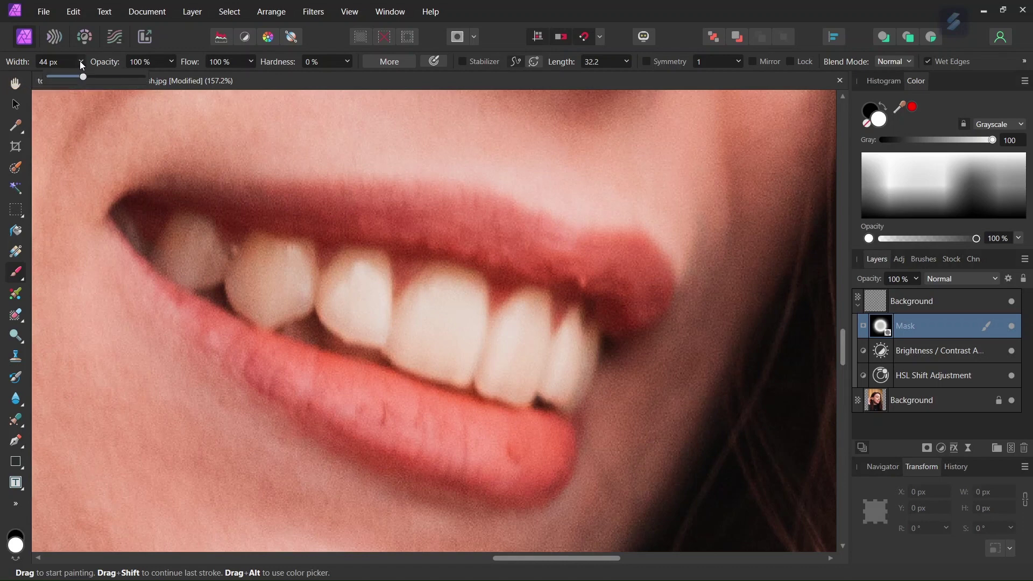
{"action": "left_click_drag", "start_coordinate": [92, 79], "coordinate": [96, 79]}
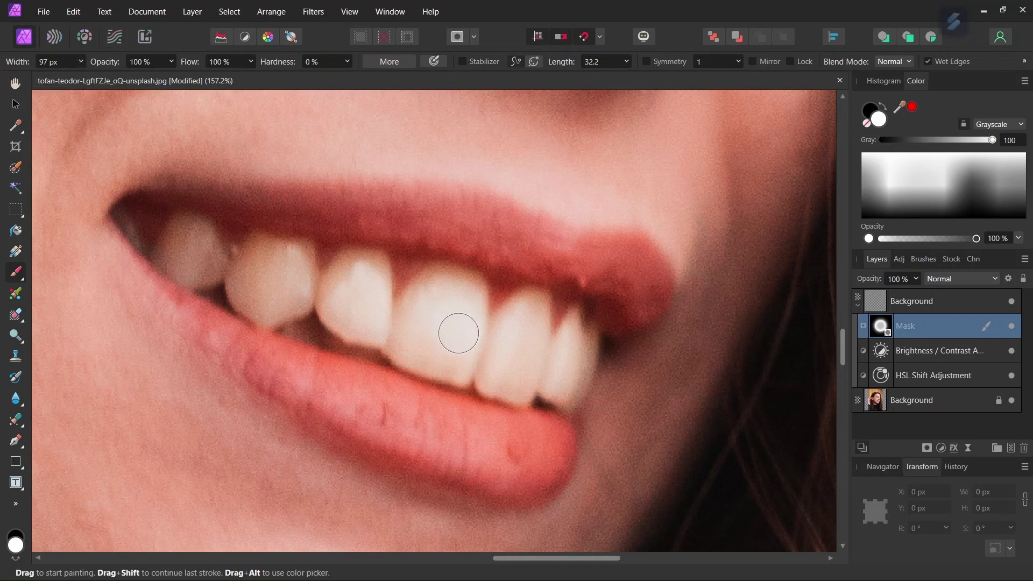
{"action": "mouse_move", "coordinate": [454, 298]}
{"action": "left_mouse_down"}
{"action": "mouse_move", "coordinate": [436, 352]}
{"action": "mouse_move", "coordinate": [346, 315]}
{"action": "mouse_move", "coordinate": [299, 319]}
{"action": "mouse_move", "coordinate": [247, 279]}
{"action": "mouse_move", "coordinate": [266, 253]}
{"action": "mouse_move", "coordinate": [283, 288]}
{"action": "mouse_move", "coordinate": [322, 312]}
{"action": "mouse_move", "coordinate": [365, 277]}
{"action": "mouse_move", "coordinate": [364, 324]}
{"action": "mouse_move", "coordinate": [292, 264]}
{"action": "mouse_move", "coordinate": [323, 334]}
{"action": "mouse_move", "coordinate": [355, 306]}
{"action": "mouse_move", "coordinate": [369, 272]}
{"action": "mouse_move", "coordinate": [393, 323]}
{"action": "mouse_move", "coordinate": [409, 317]}
{"action": "mouse_move", "coordinate": [417, 295]}
{"action": "mouse_move", "coordinate": [461, 293]}
{"action": "mouse_move", "coordinate": [468, 365]}
{"action": "mouse_move", "coordinate": [519, 380]}
{"action": "mouse_move", "coordinate": [568, 369]}
{"action": "mouse_move", "coordinate": [568, 350]}
{"action": "mouse_move", "coordinate": [544, 360]}
{"action": "mouse_move", "coordinate": [526, 330]}
{"action": "mouse_move", "coordinate": [528, 364]}
{"action": "mouse_move", "coordinate": [531, 317]}
{"action": "mouse_move", "coordinate": [485, 346]}
{"action": "left_mouse_up"}
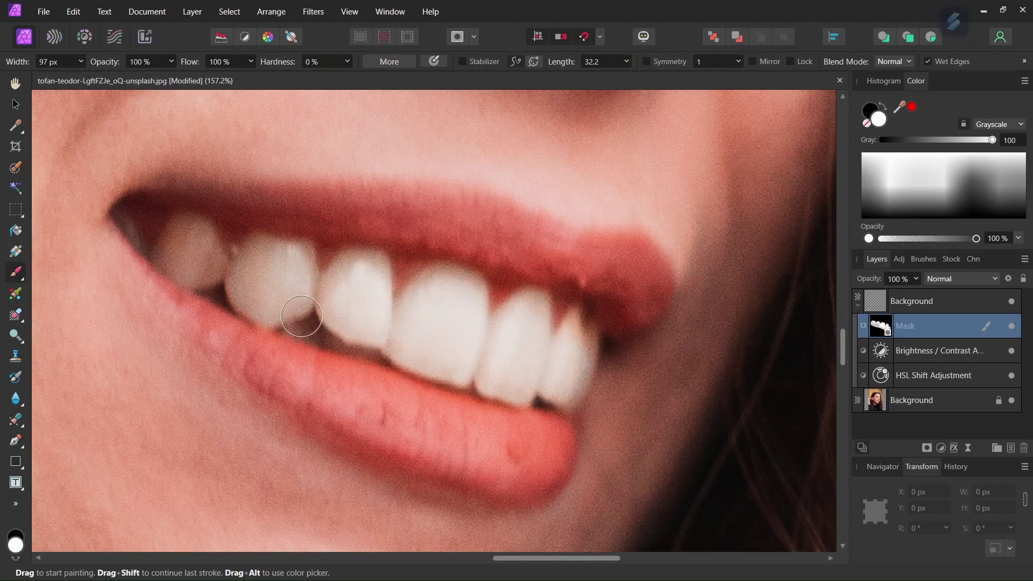
{"action": "mouse_move", "coordinate": [302, 241]}
{"action": "left_mouse_down"}
{"action": "mouse_move", "coordinate": [219, 254]}
{"action": "mouse_move", "coordinate": [203, 270]}
{"action": "mouse_move", "coordinate": [238, 293]}
{"action": "mouse_move", "coordinate": [257, 268]}
{"action": "left_mouse_up"}
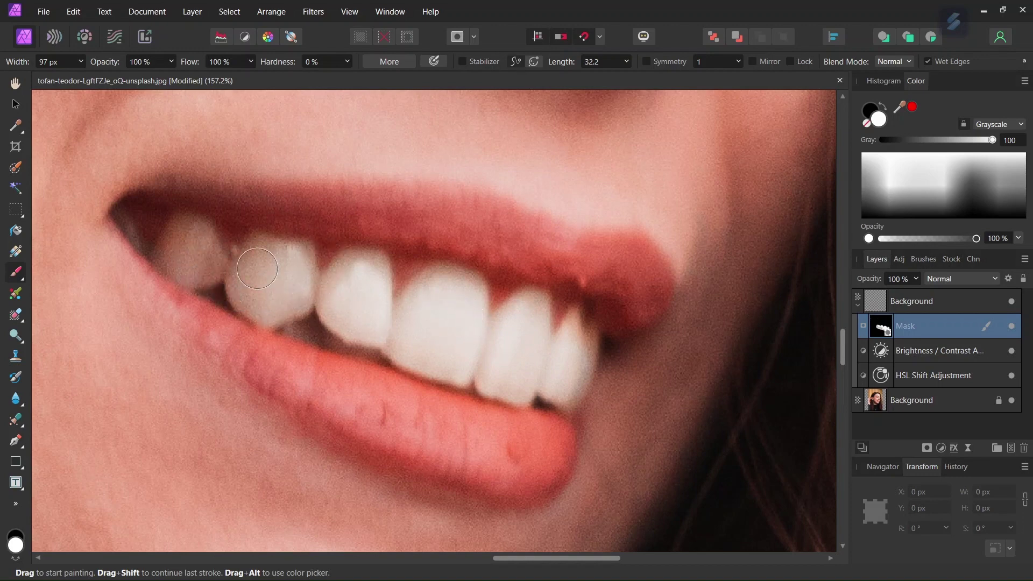
Step: Shrink the brush to about 21 px and whiten the tooth edges, mouth corner and back tooth
{"action": "left_click", "coordinate": [80, 62]}
{"action": "left_click_drag", "start_coordinate": [44, 75], "coordinate": [51, 78]}
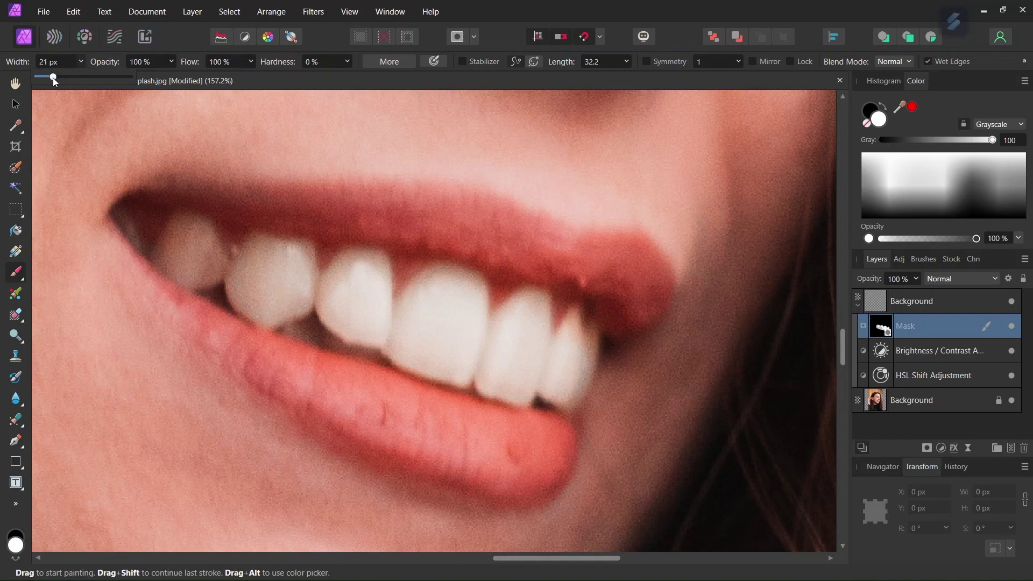
{"action": "scroll", "coordinate": [601, 343], "scroll_direction": "up", "scroll_amount": 2}
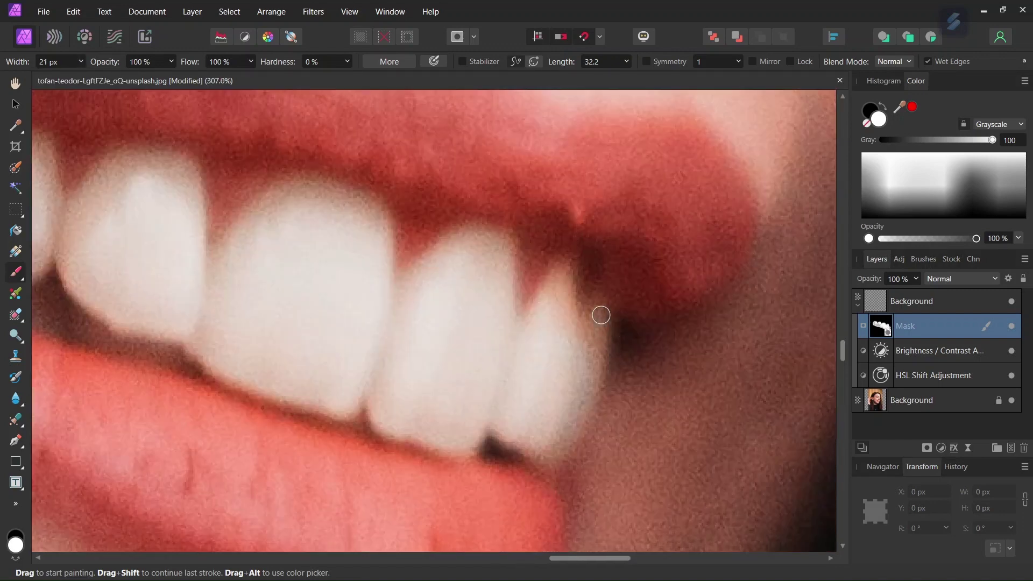
{"action": "left_click_drag", "start_coordinate": [601, 314], "coordinate": [548, 301]}
{"action": "left_click_drag", "start_coordinate": [584, 326], "coordinate": [596, 307]}
{"action": "scroll", "coordinate": [357, 313], "scroll_direction": "down", "scroll_amount": 1}
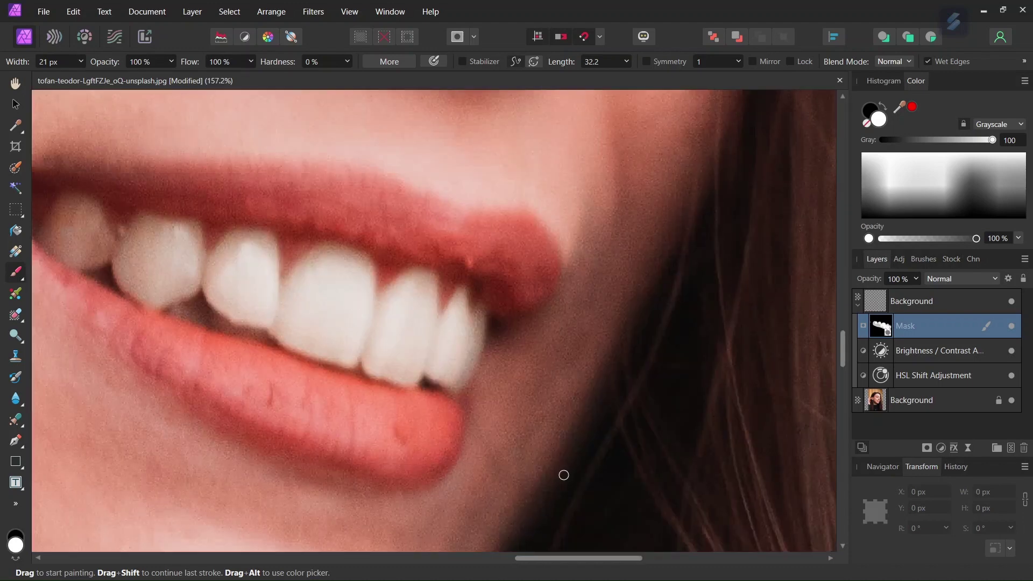
{"action": "scroll", "coordinate": [384, 255], "scroll_direction": "up", "scroll_amount": 1}
{"action": "scroll", "coordinate": [385, 254], "scroll_direction": "up", "scroll_amount": 1}
{"action": "scroll", "coordinate": [384, 255], "scroll_direction": "up", "scroll_amount": 1}
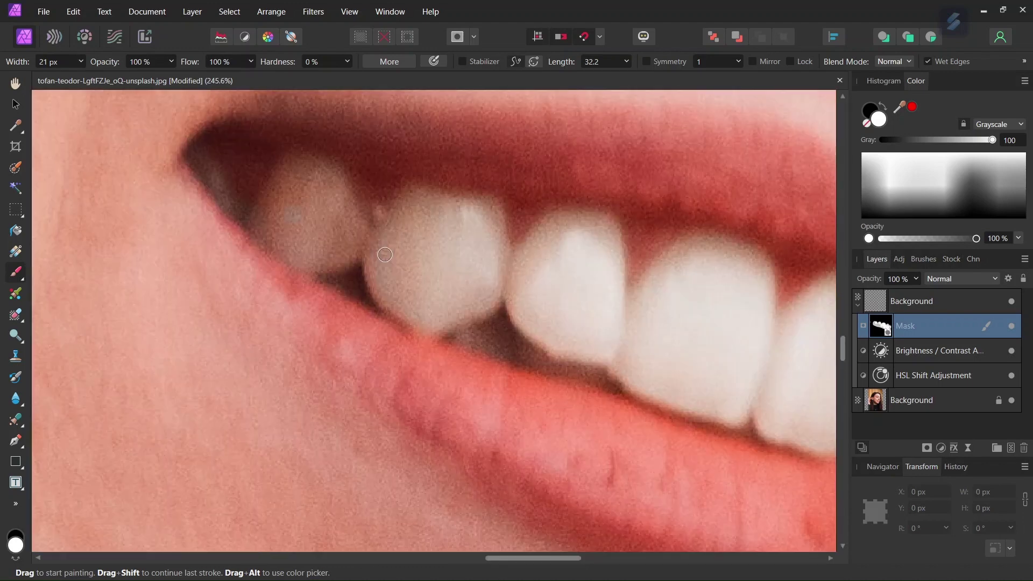
{"action": "scroll", "coordinate": [384, 255], "scroll_direction": "up", "scroll_amount": 1}
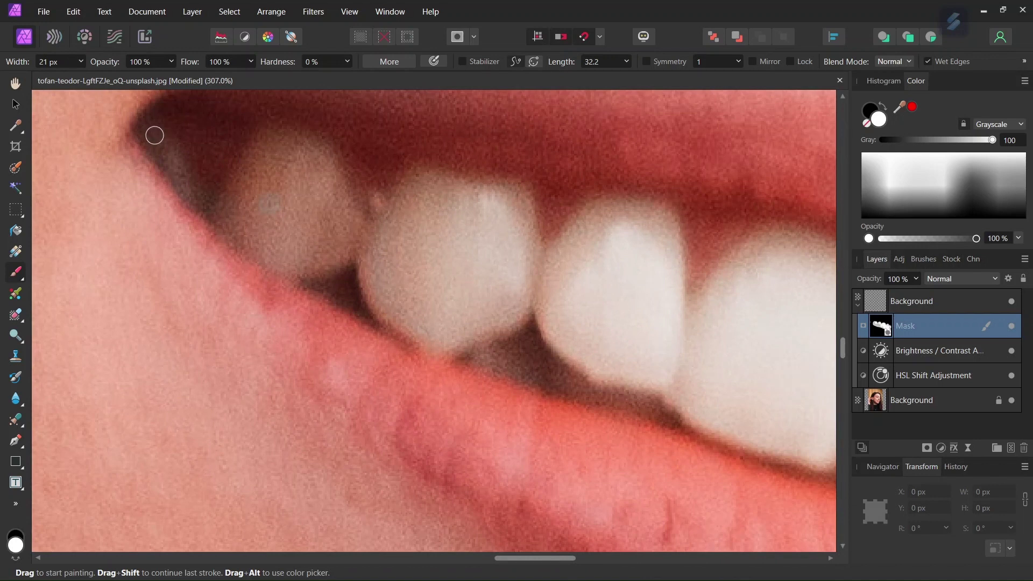
{"action": "left_click_drag", "start_coordinate": [154, 134], "coordinate": [180, 179]}
{"action": "left_click", "coordinate": [80, 62]}
{"action": "mouse_move", "coordinate": [229, 206]}
{"action": "left_mouse_down"}
{"action": "mouse_move", "coordinate": [343, 247]}
{"action": "mouse_move", "coordinate": [288, 224]}
{"action": "mouse_move", "coordinate": [259, 168]}
{"action": "mouse_move", "coordinate": [271, 228]}
{"action": "left_mouse_up"}
{"action": "scroll", "coordinate": [271, 227], "scroll_direction": "down", "scroll_amount": 3}
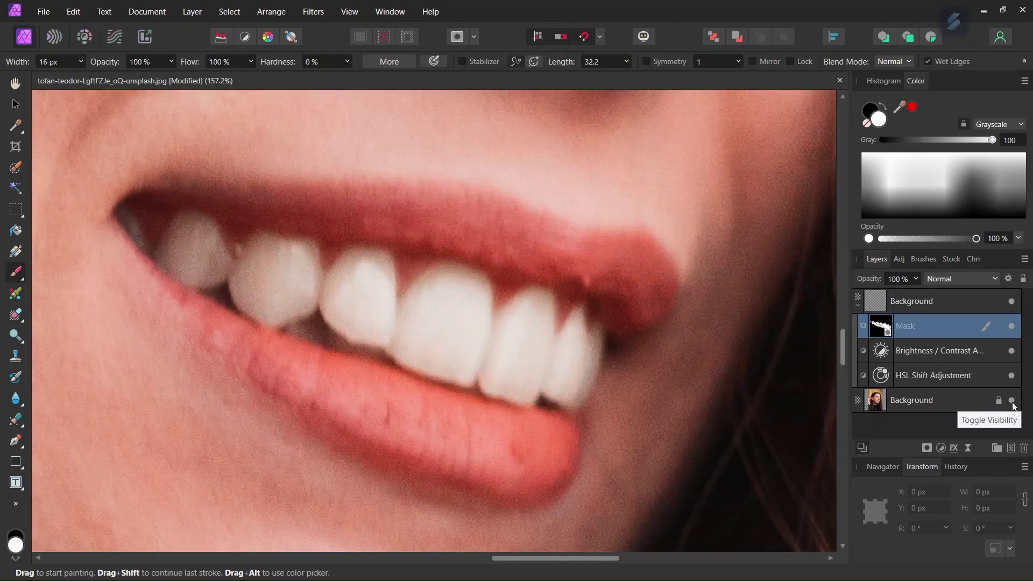
Step: Hide and reshow the original Background, then collapse the top copy's nested layers
{"action": "left_click", "coordinate": [1011, 400]}
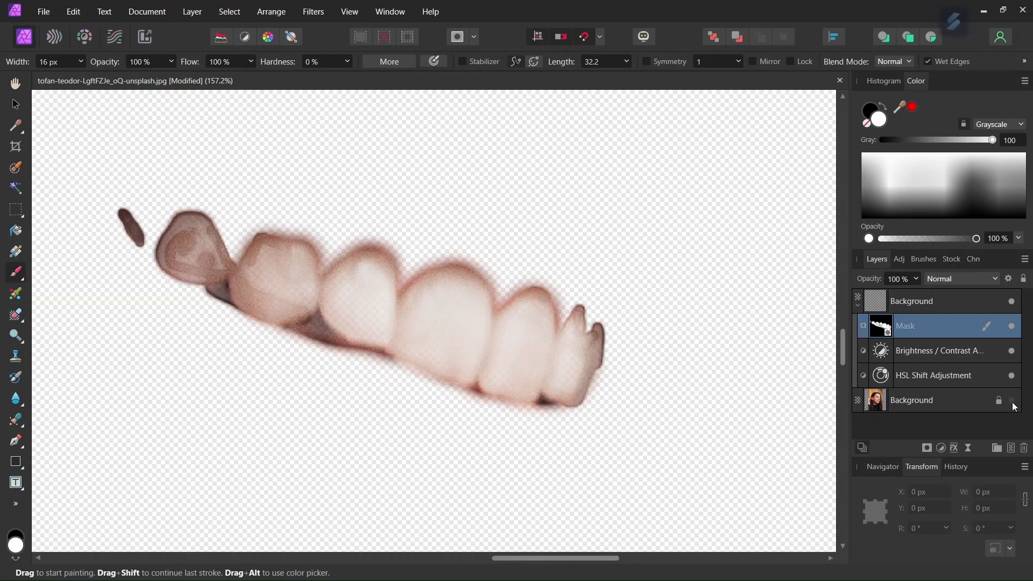
{"action": "left_click", "coordinate": [1011, 401]}
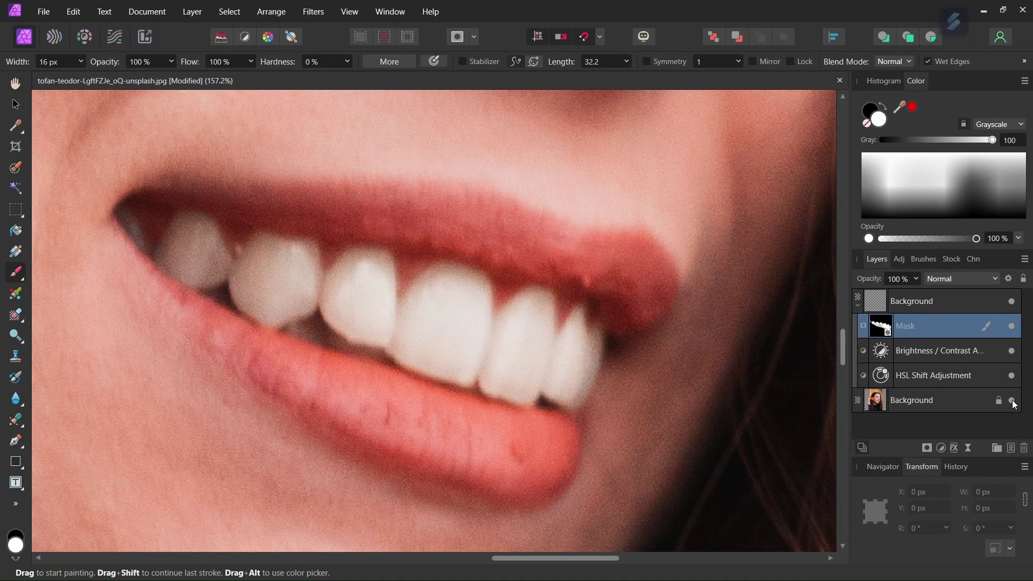
{"action": "left_click", "coordinate": [858, 308]}
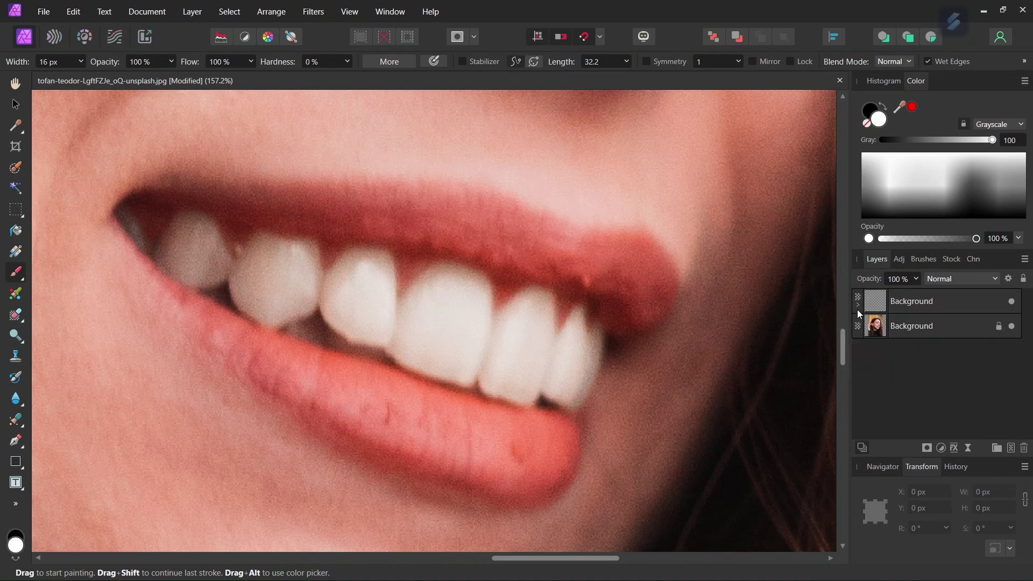
{"action": "scroll", "coordinate": [648, 348], "scroll_direction": "down", "scroll_amount": 3}
{"action": "scroll", "coordinate": [637, 343], "scroll_direction": "down", "scroll_amount": 3}
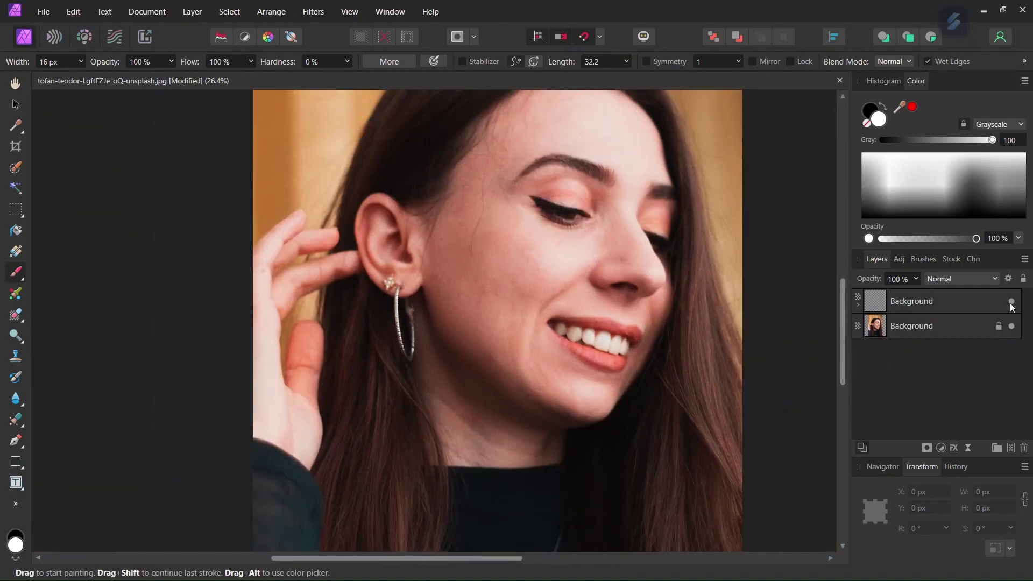
{"action": "scroll", "coordinate": [585, 325], "scroll_direction": "up", "scroll_amount": 3}
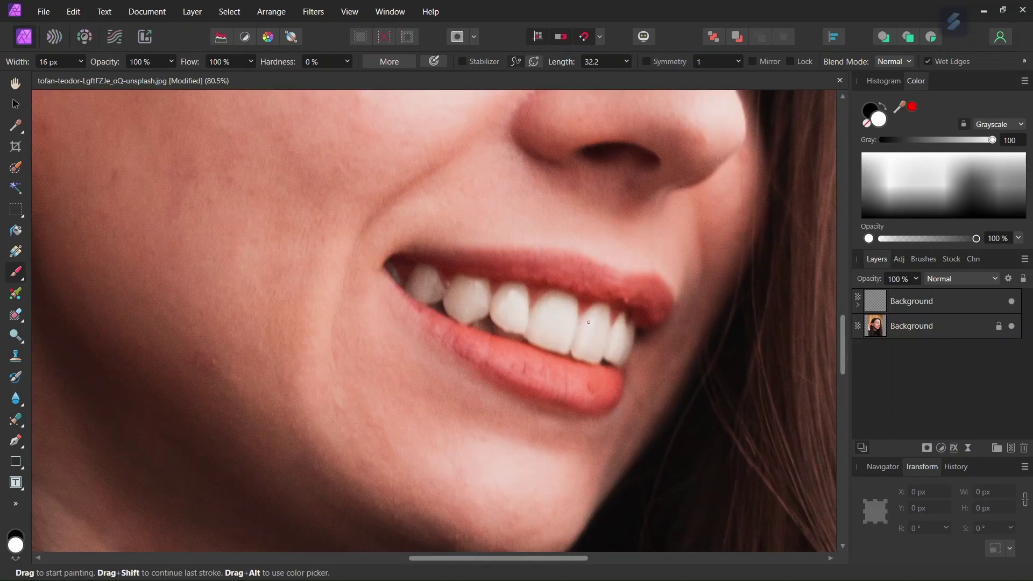
Step: Select the top Background copy and drag its opacity down to 89%
{"action": "left_click", "coordinate": [917, 299]}
{"action": "left_click", "coordinate": [918, 278]}
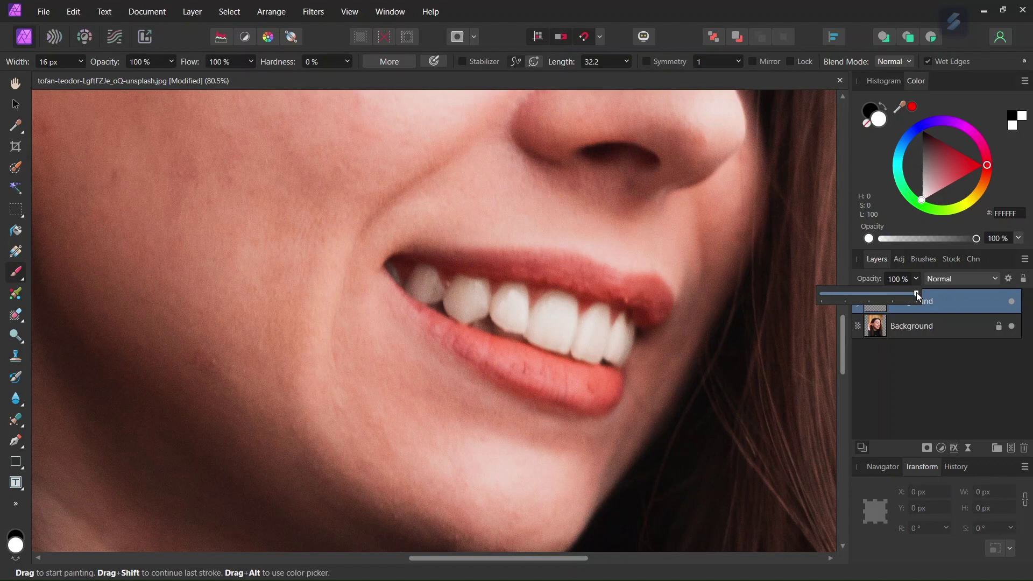
{"action": "left_click_drag", "start_coordinate": [910, 296], "coordinate": [907, 296]}
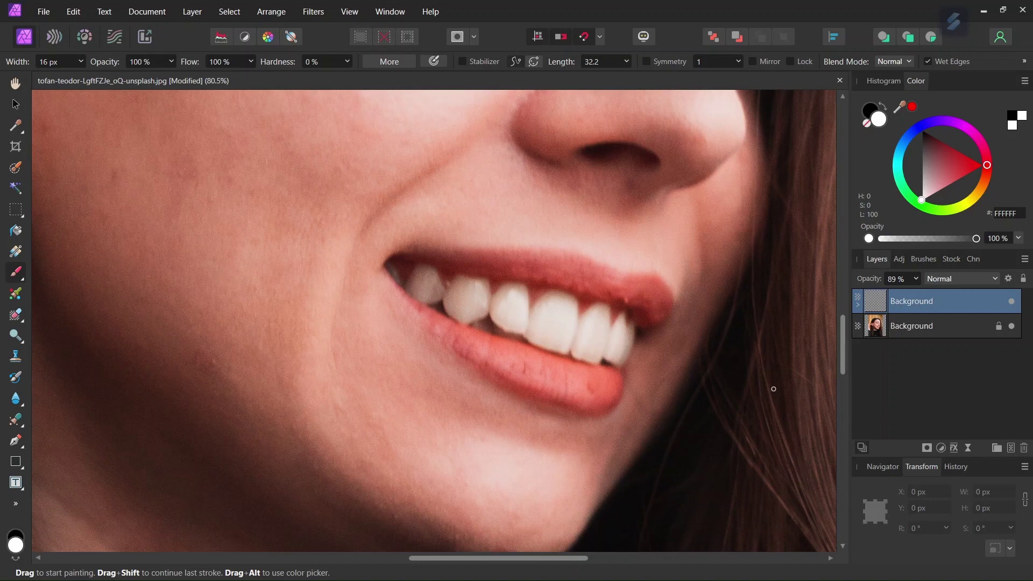
{"action": "scroll", "coordinate": [485, 420], "scroll_direction": "down", "scroll_amount": 5}
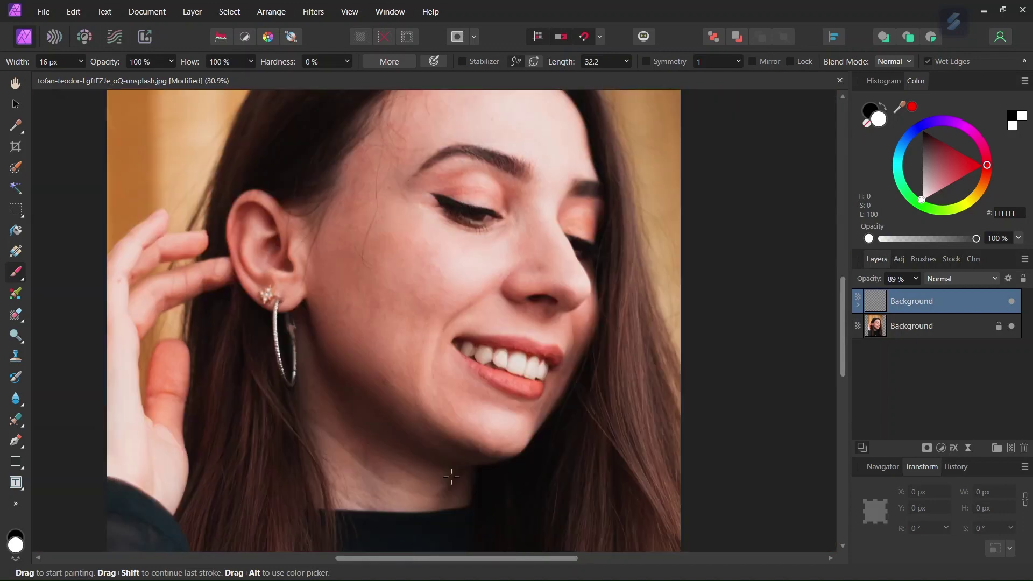